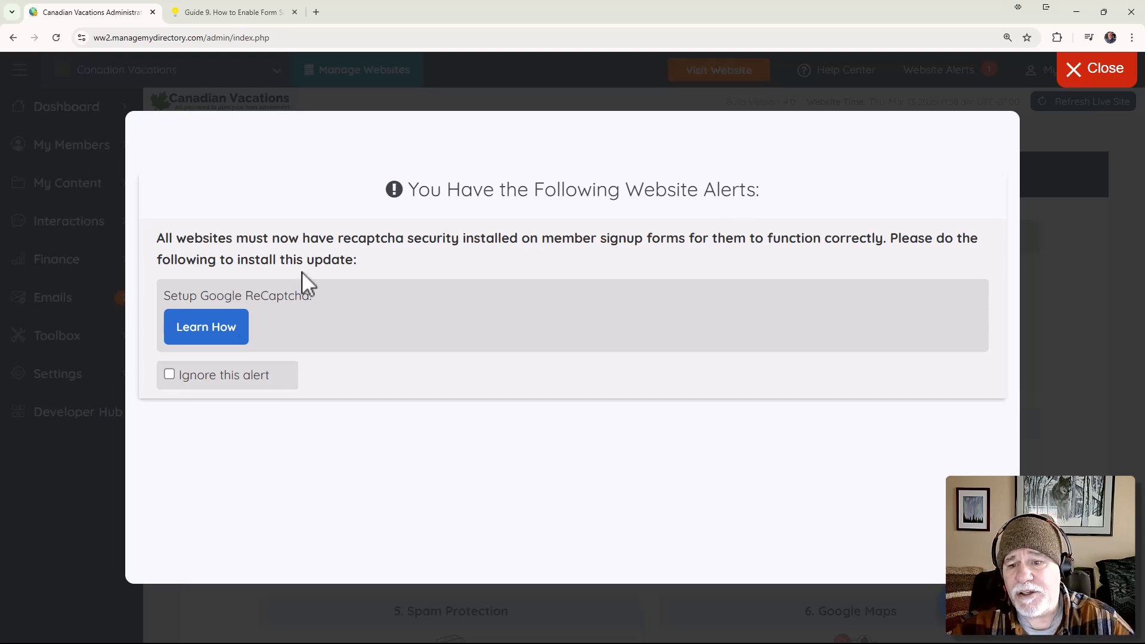
# - Play the support guide's Google ReCaptcha setup video from around 1:20 to find the web address for registering a site
pyautogui.click(212, 12)
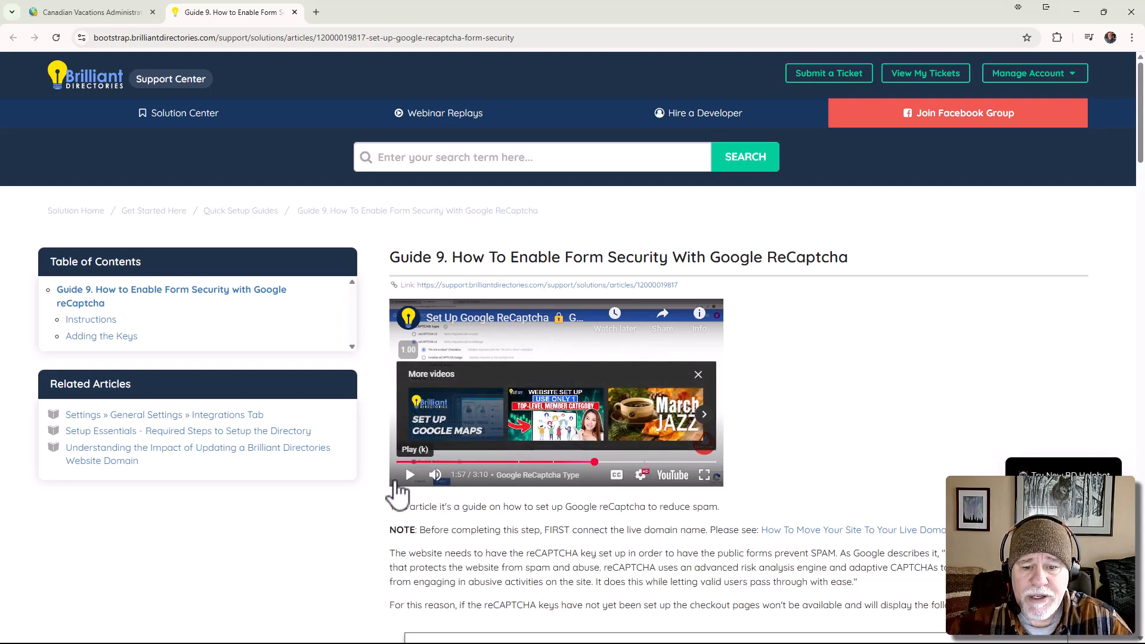
pyautogui.click(565, 462)
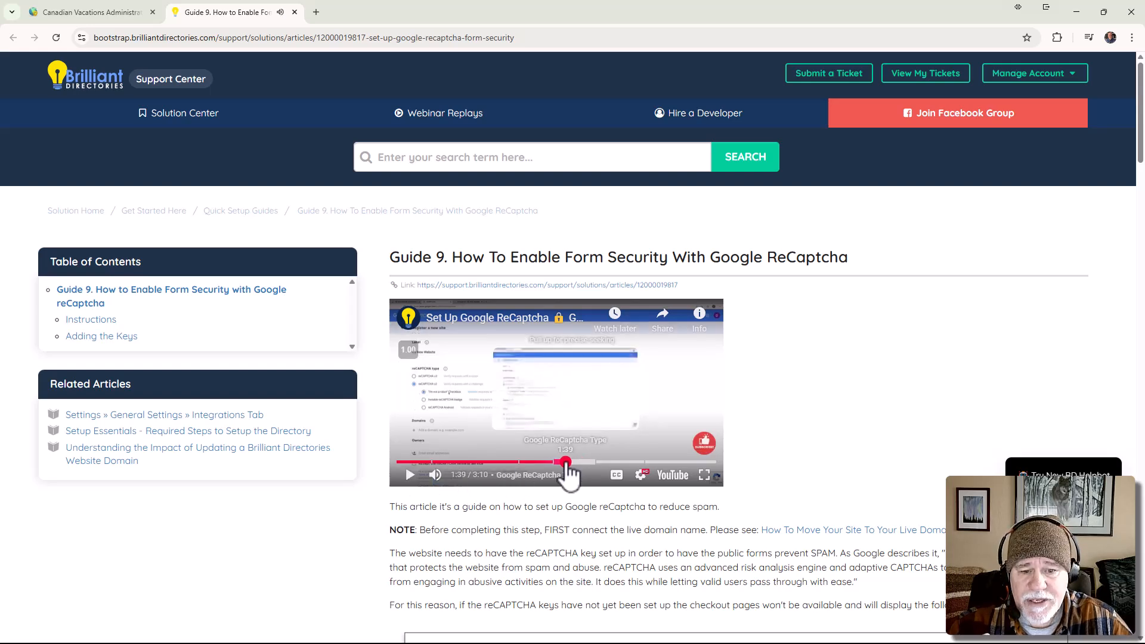
pyautogui.moveTo(567, 464); pyautogui.dragTo(523, 472)
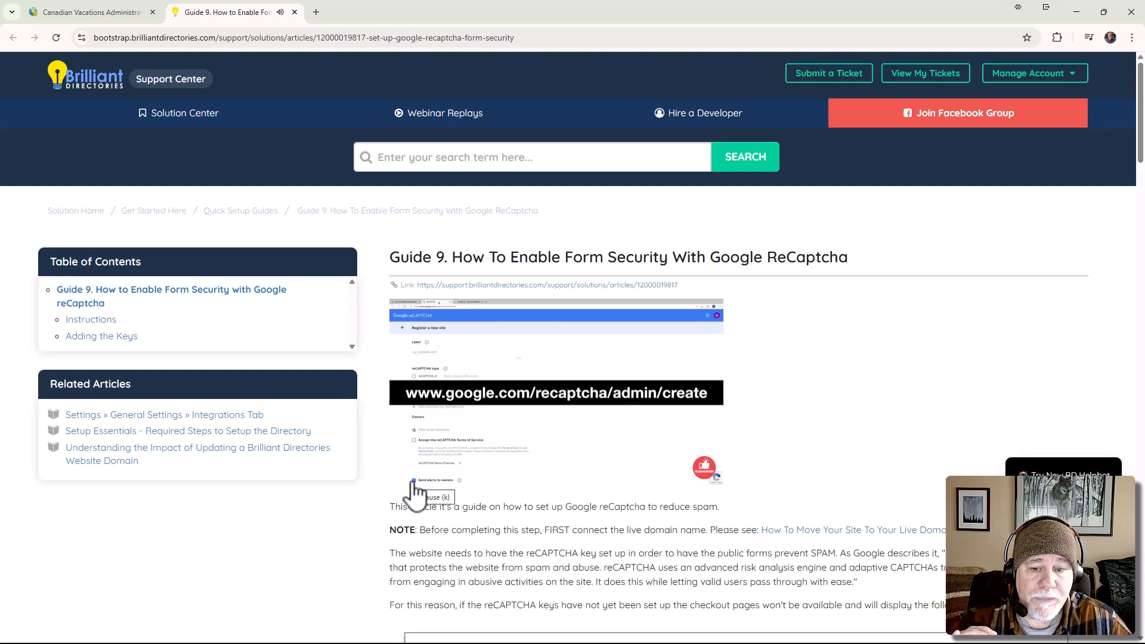
pyautogui.click(413, 484)
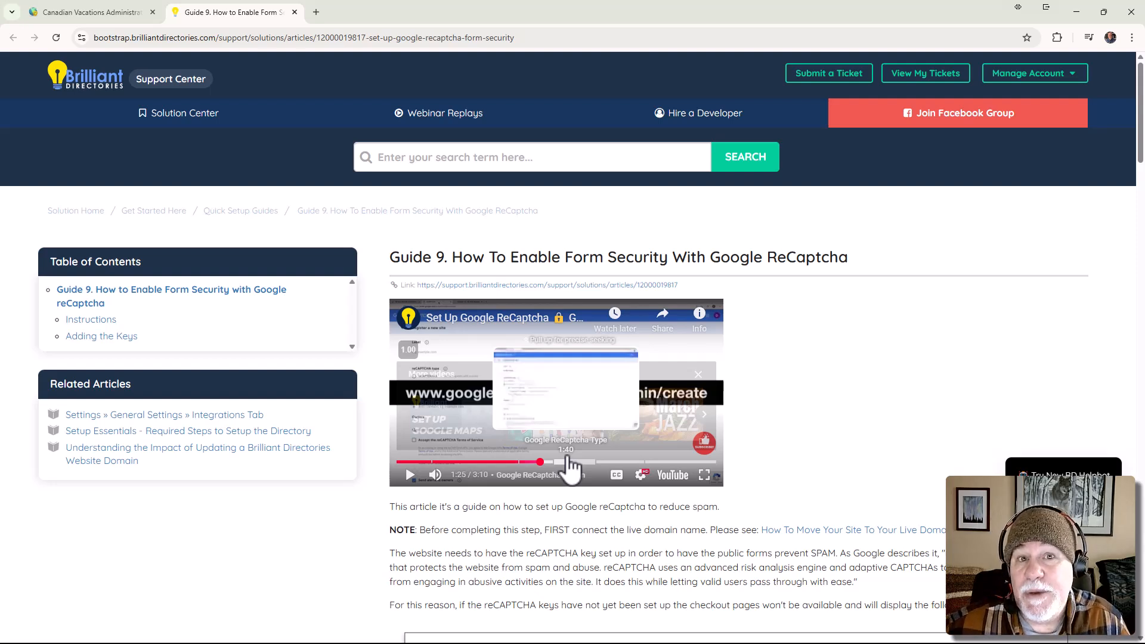
# - Open the Integrations section of Canadian Vacations' General Settings and go to the Google ReCaptcha Site key field
pyautogui.click(114, 12)
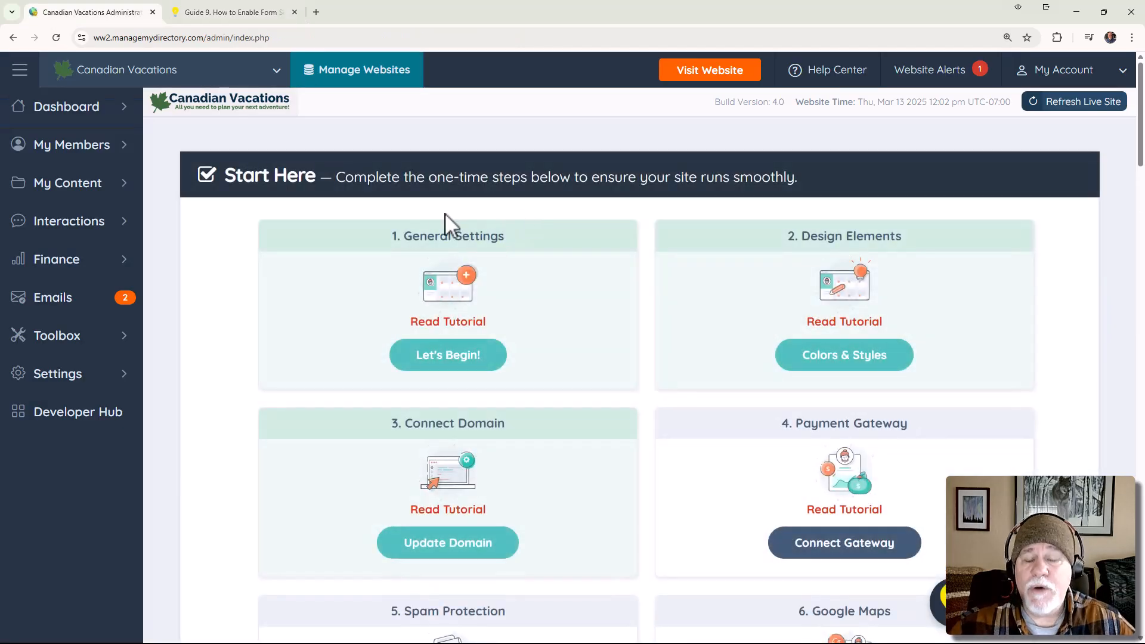
pyautogui.moveTo(72, 384)
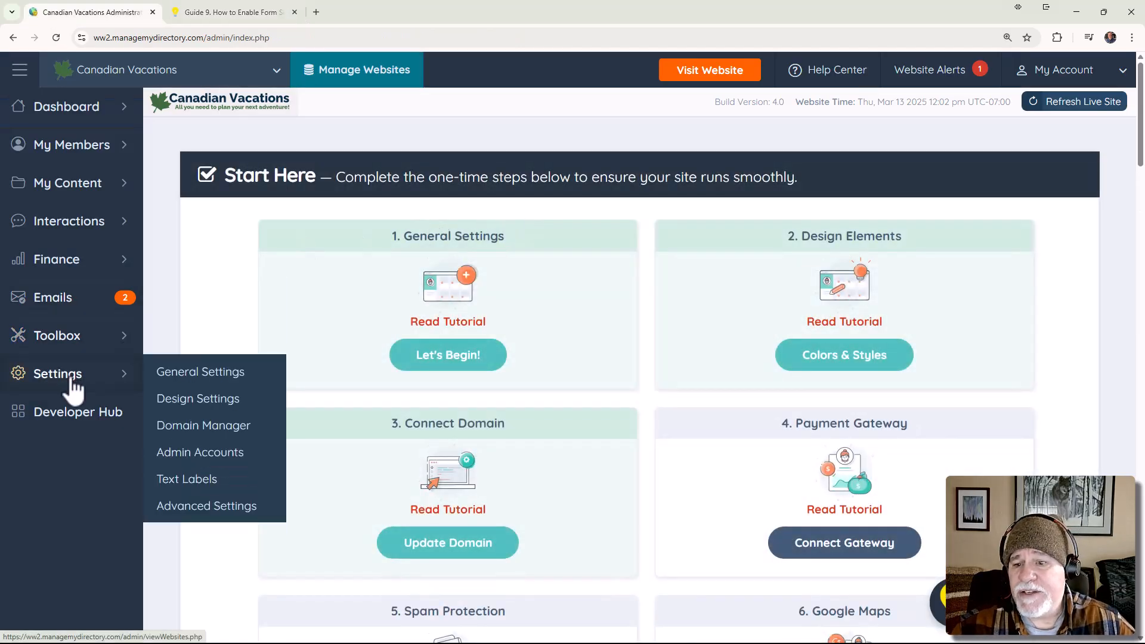
pyautogui.click(218, 394)
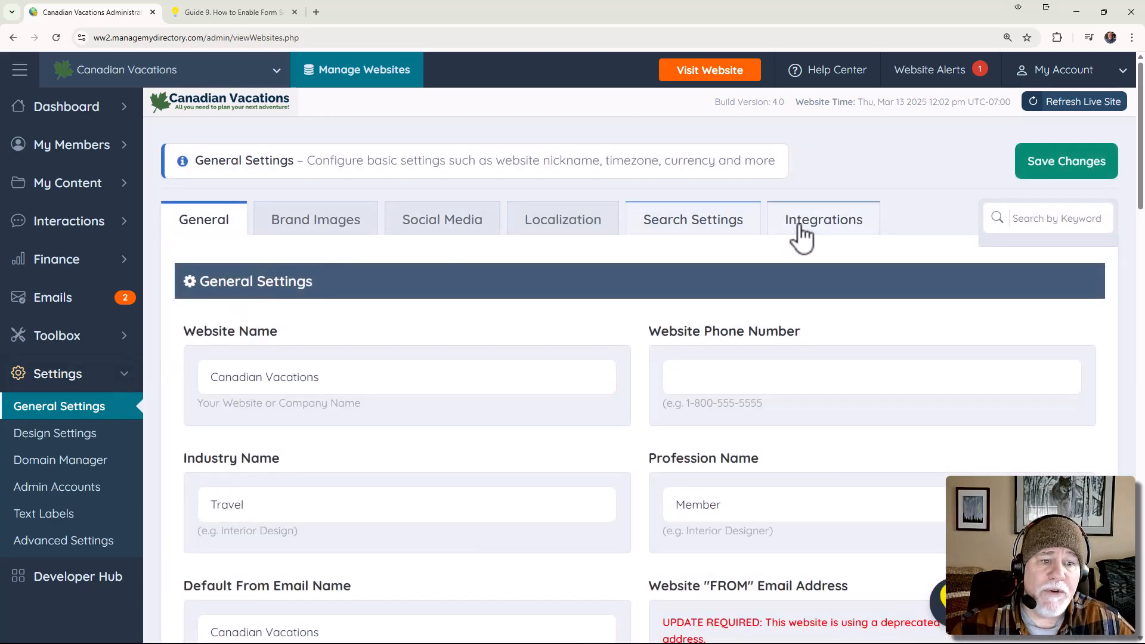
pyautogui.click(812, 227)
pyautogui.scroll(-2, 582, 306)
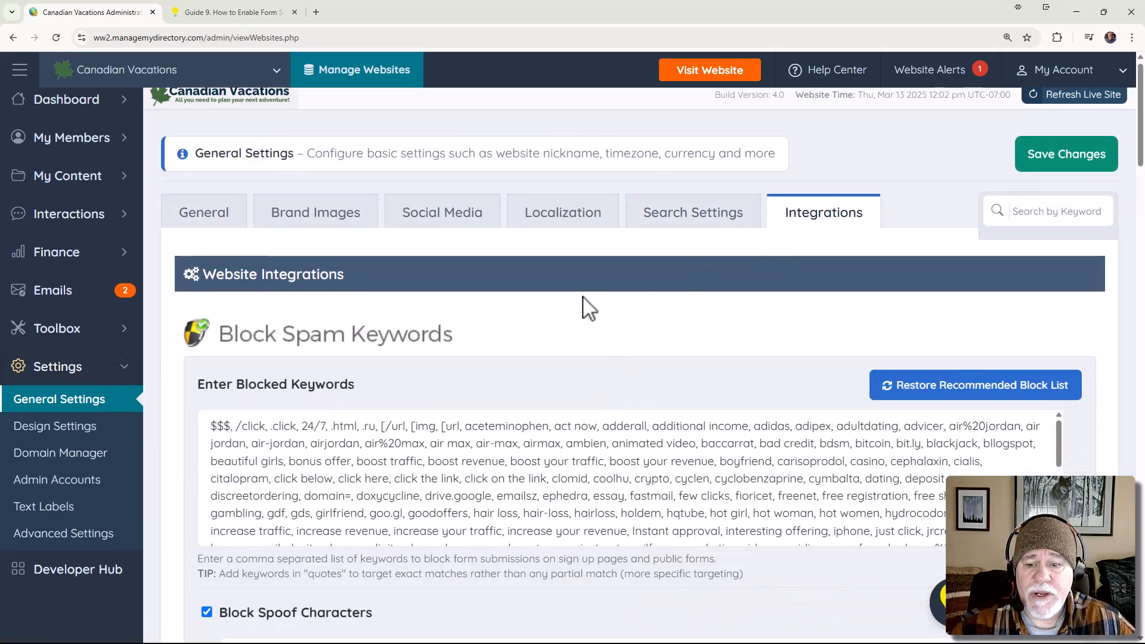
pyautogui.scroll(-2, 583, 306)
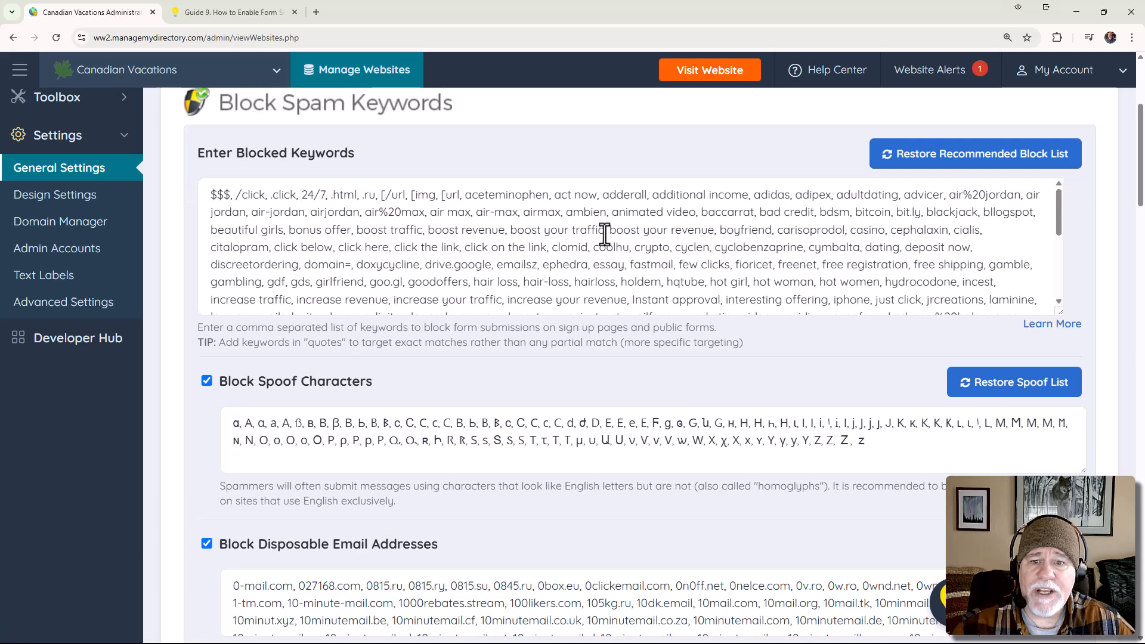
pyautogui.scroll(-8, 711, 284)
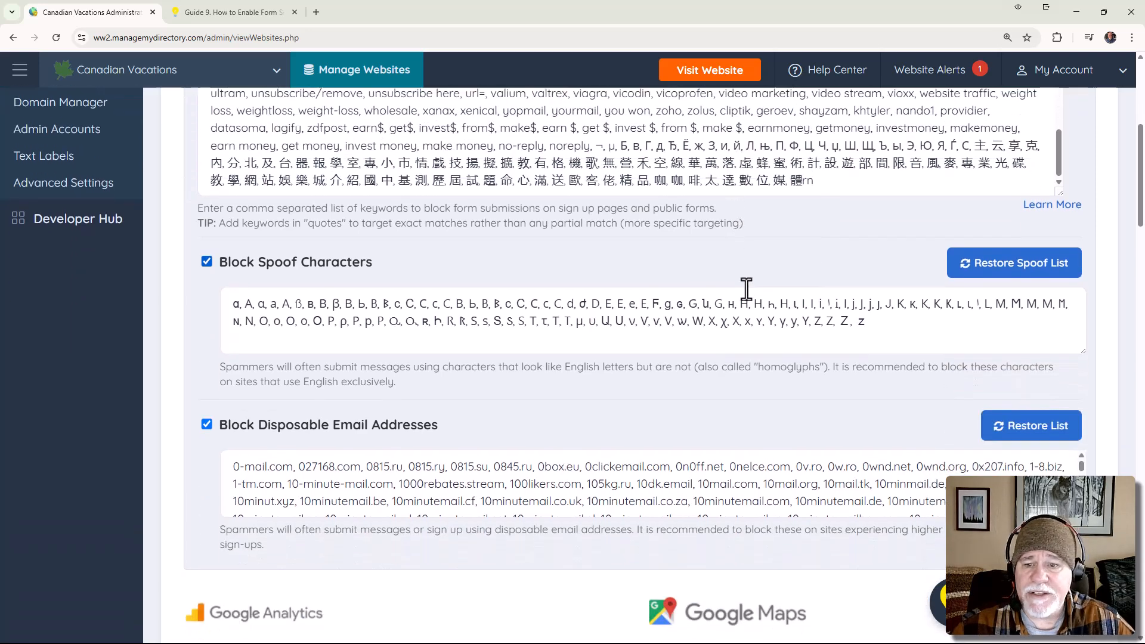
pyautogui.scroll(-6, 729, 270)
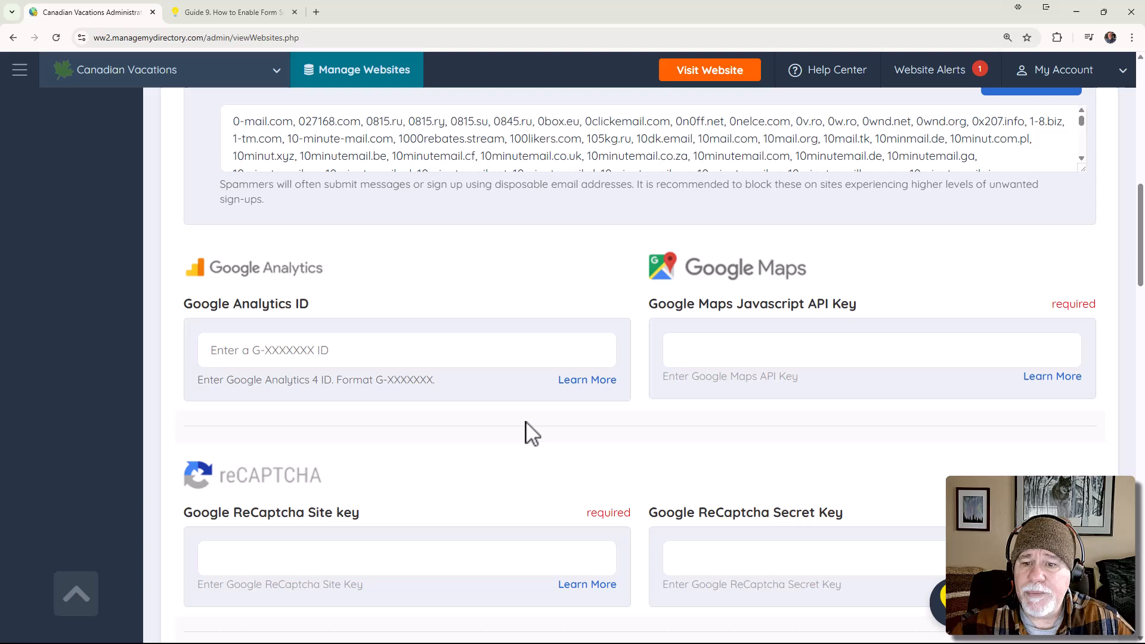
pyautogui.scroll(-3, 527, 424)
pyautogui.click(369, 387)
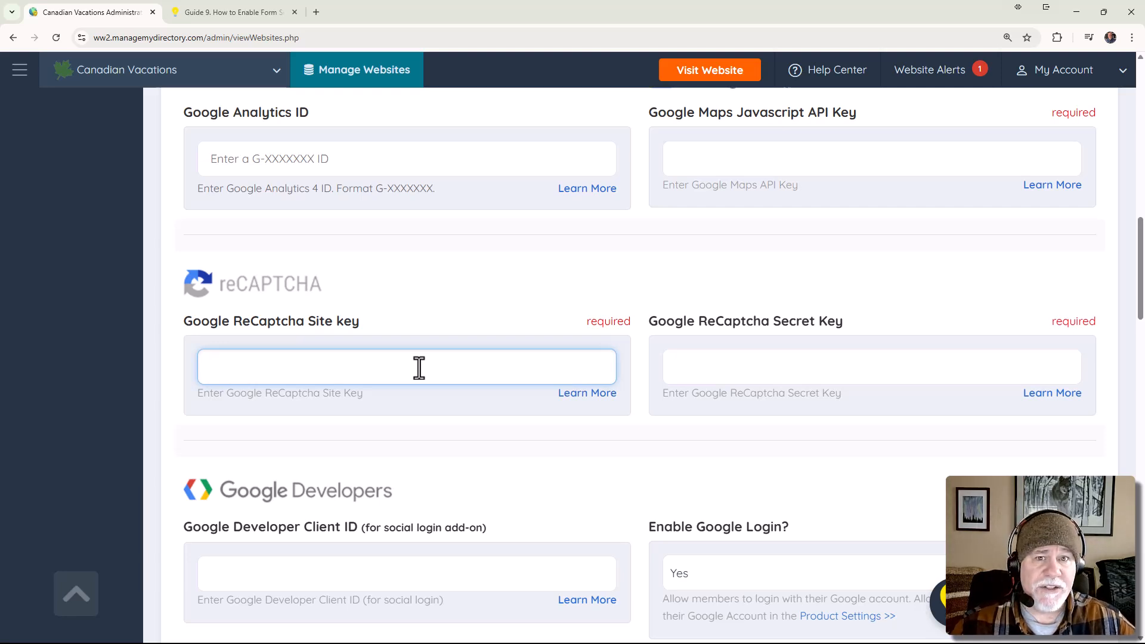
# - Switch to the Google reCAPTCHA registration page at google.com/recaptcha/admin/create and label the new site "Canadian Vacations"
pyautogui.click(233, 13)
pyautogui.click(70, 11)
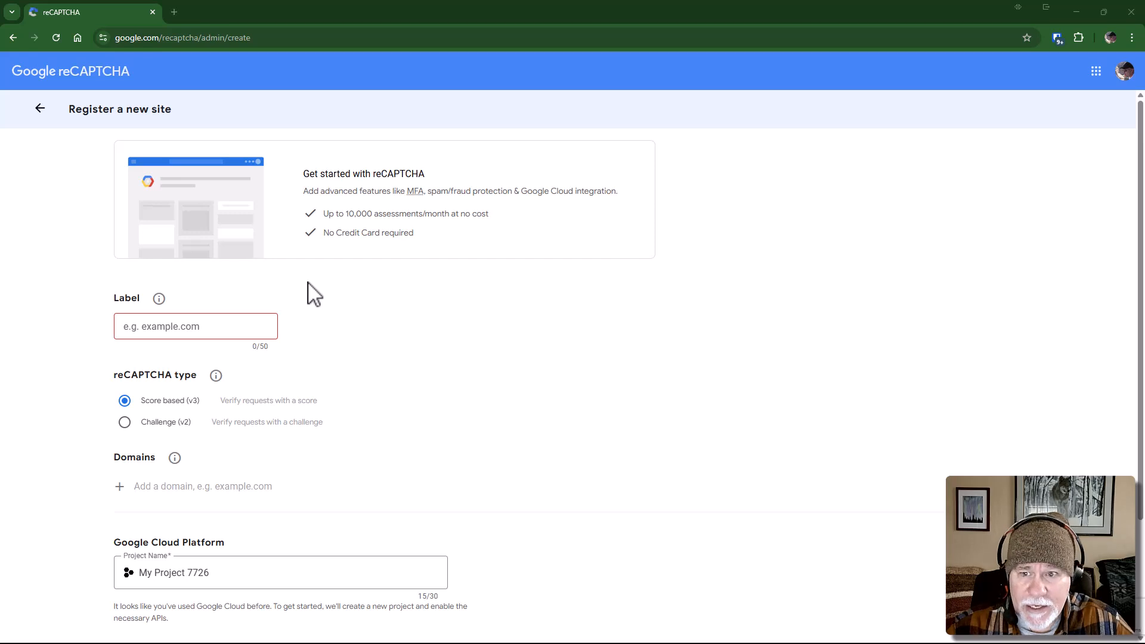
pyautogui.click(248, 329)
pyautogui.write('CAn')
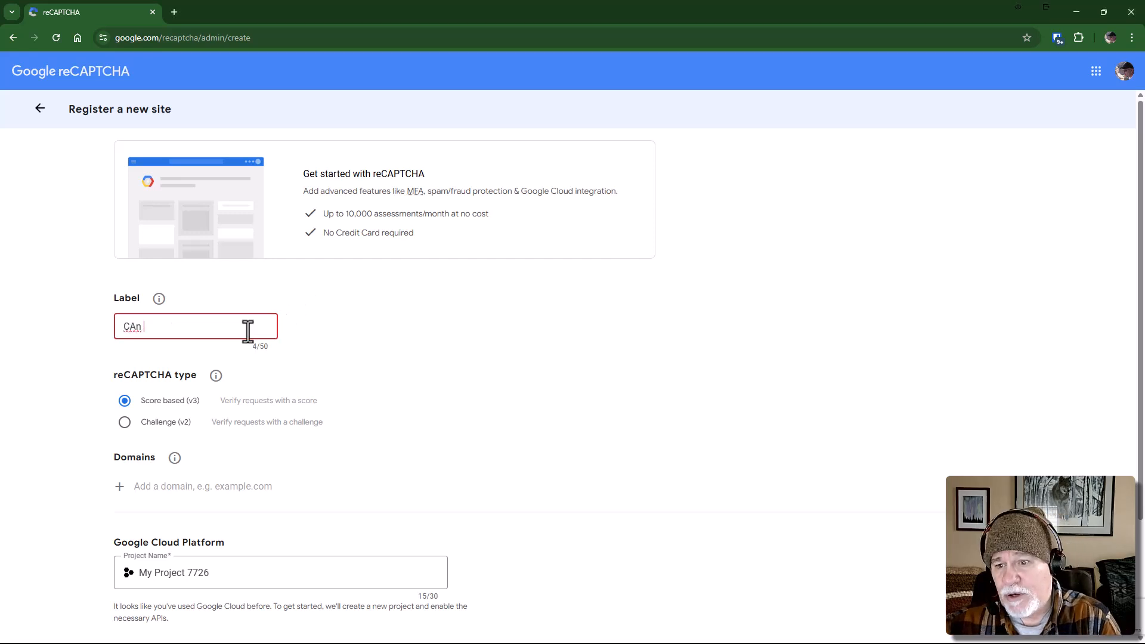
pyautogui.press('BackSpace')
pyautogui.press('BackSpace')
pyautogui.press('BackSpace')
pyautogui.write('and')
pyautogui.press('BackSpace')
pyautogui.write('a')
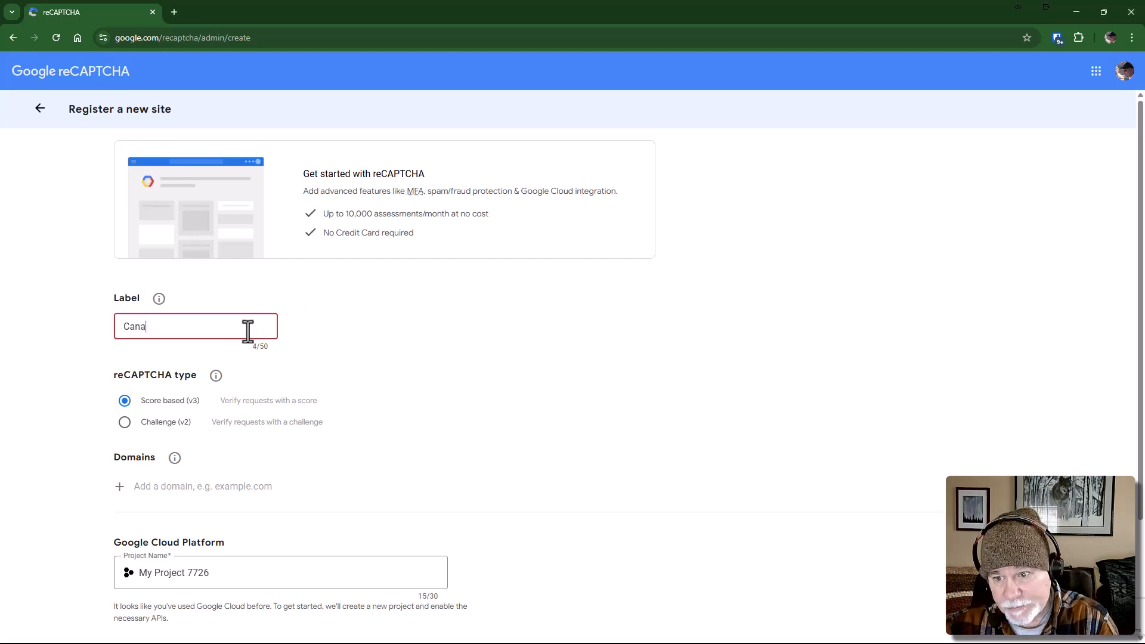
pyautogui.write('dian U')
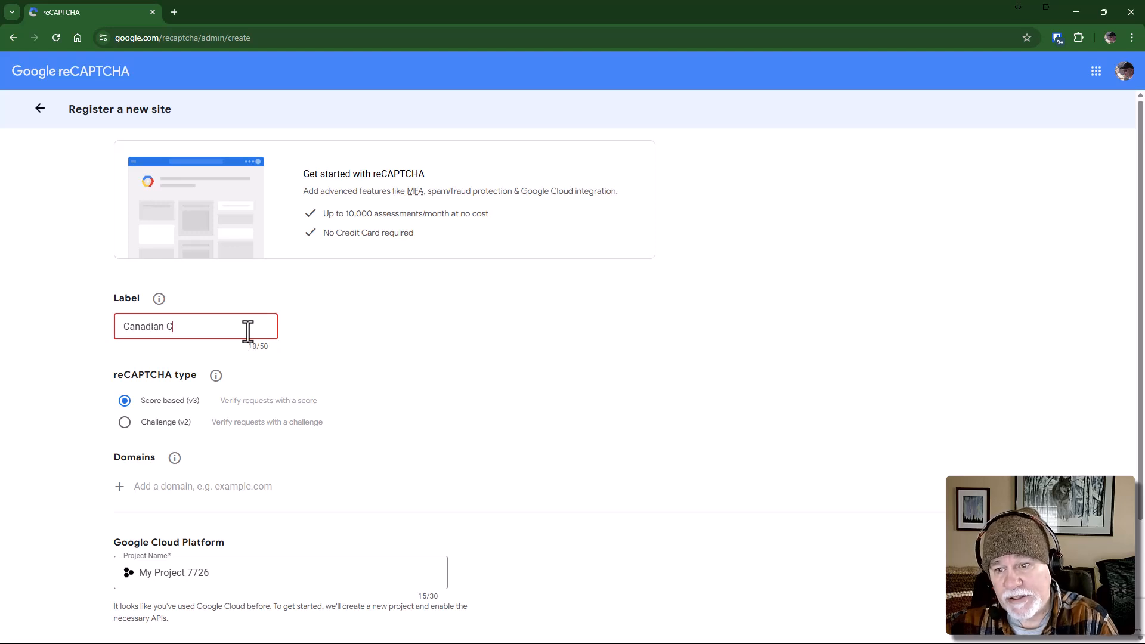
pyautogui.press('BackSpace')
pyautogui.write('Vact')
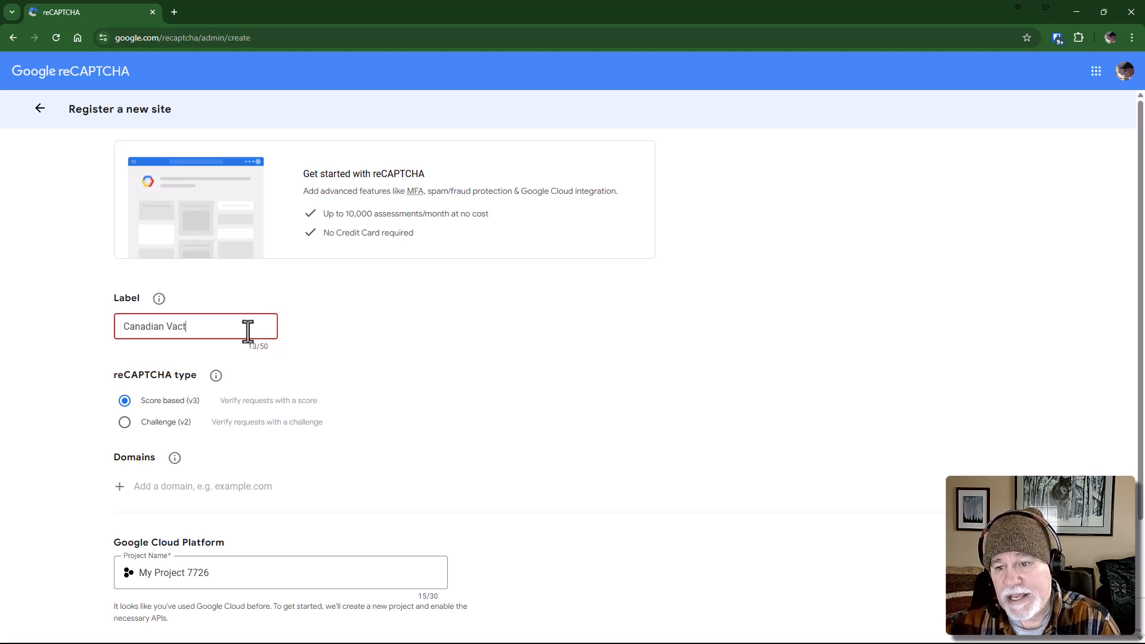
pyautogui.press('BackSpace')
pyautogui.write('ations')
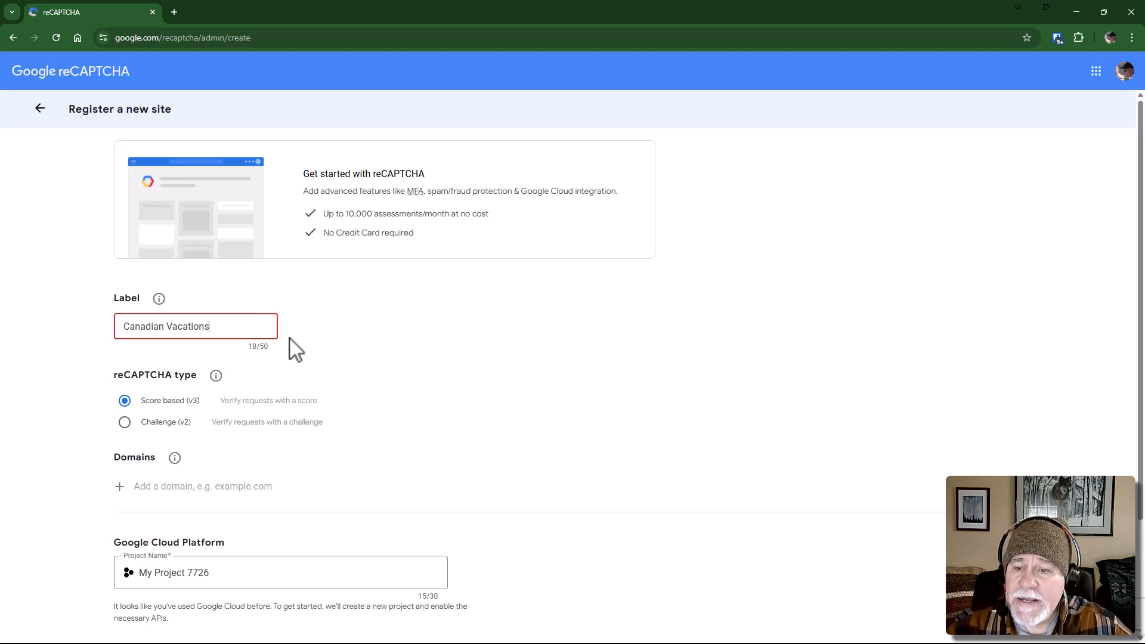
# - Choose the Challenge (v2) type with the "I'm not a robot" Checkbox option and enter the domain canadianvacations.com
pyautogui.scroll(-1, 293, 346)
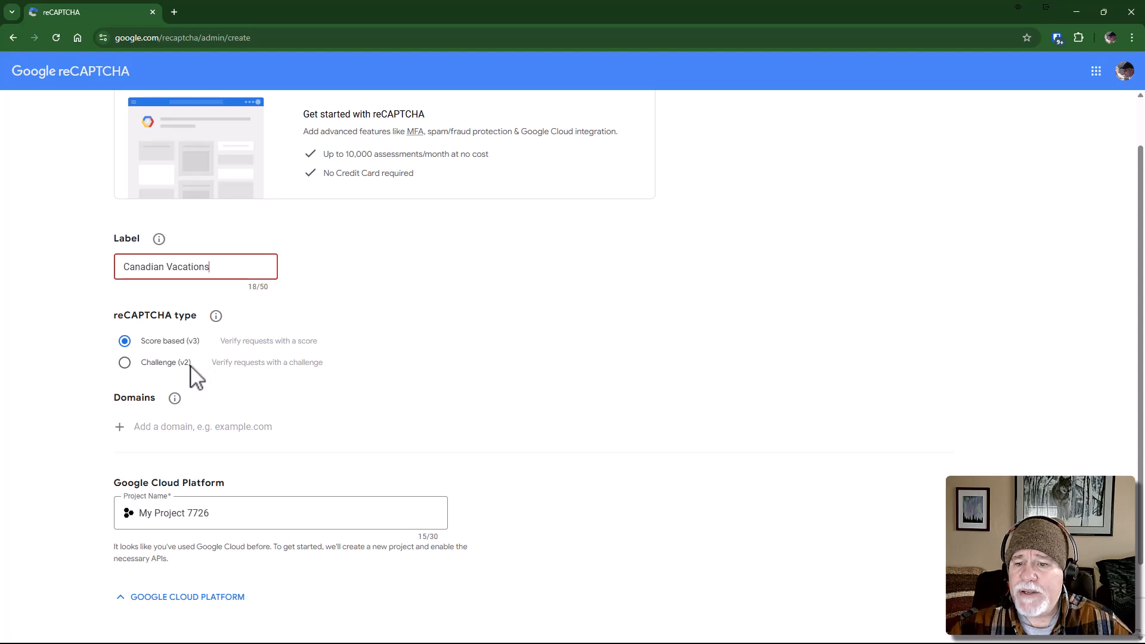
pyautogui.click(125, 363)
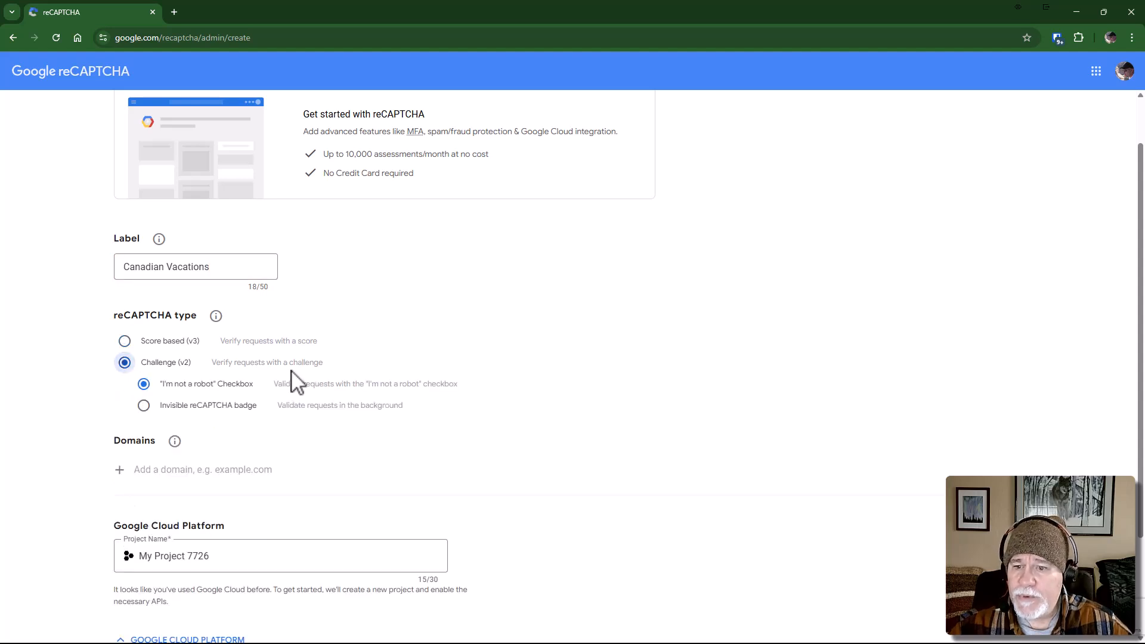
pyautogui.scroll(-1, 358, 437)
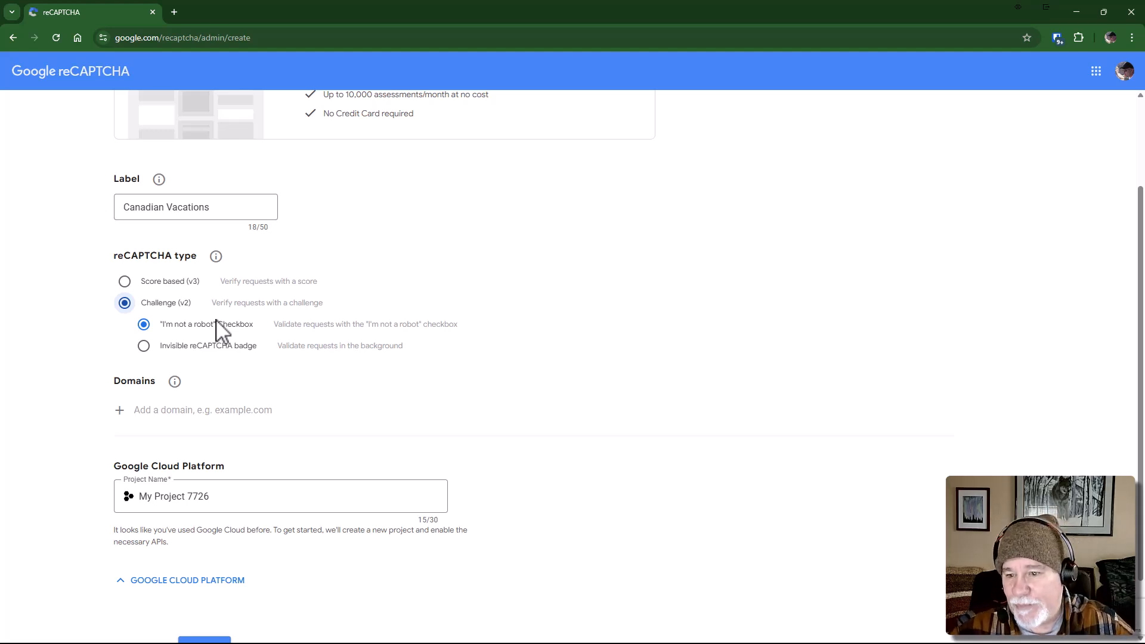
pyautogui.click(164, 413)
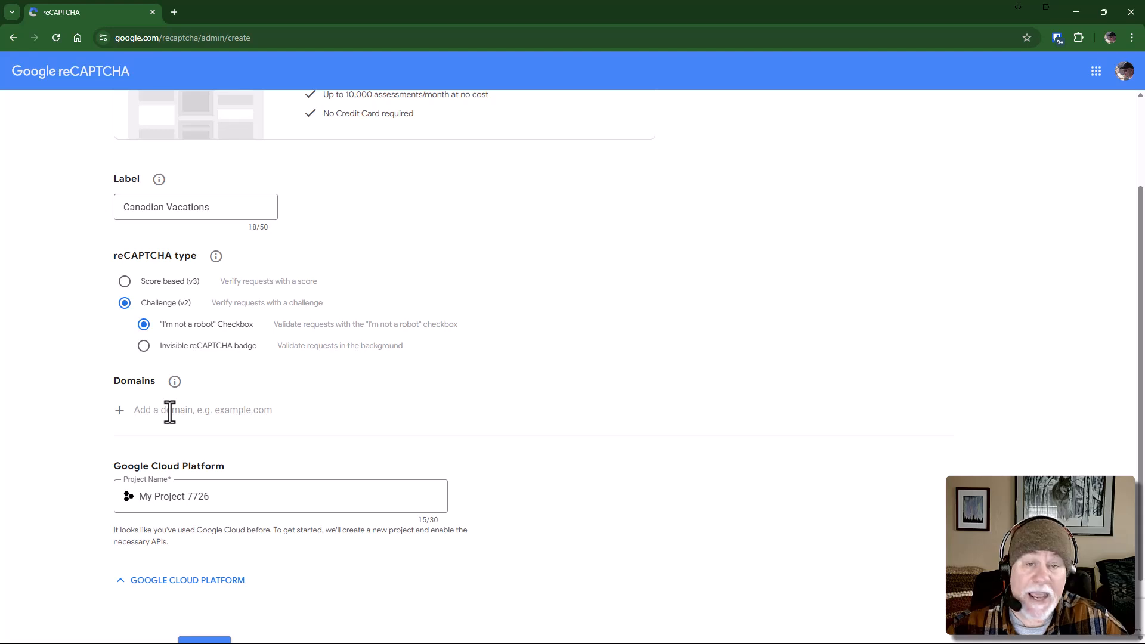
pyautogui.click(169, 412)
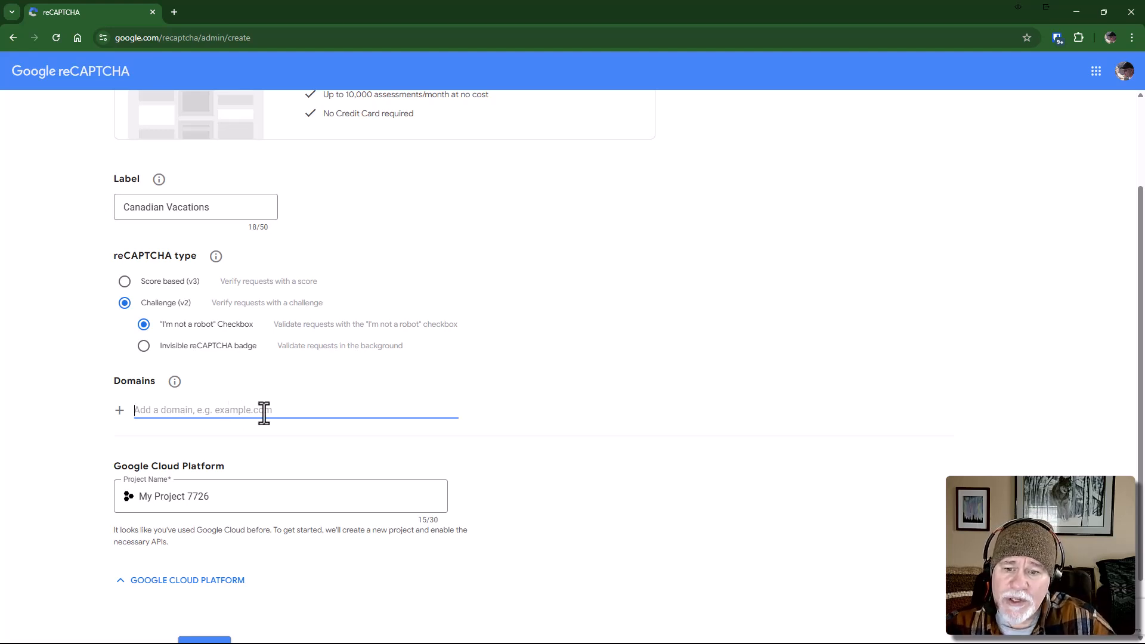
pyautogui.write('canadianvacations.com')
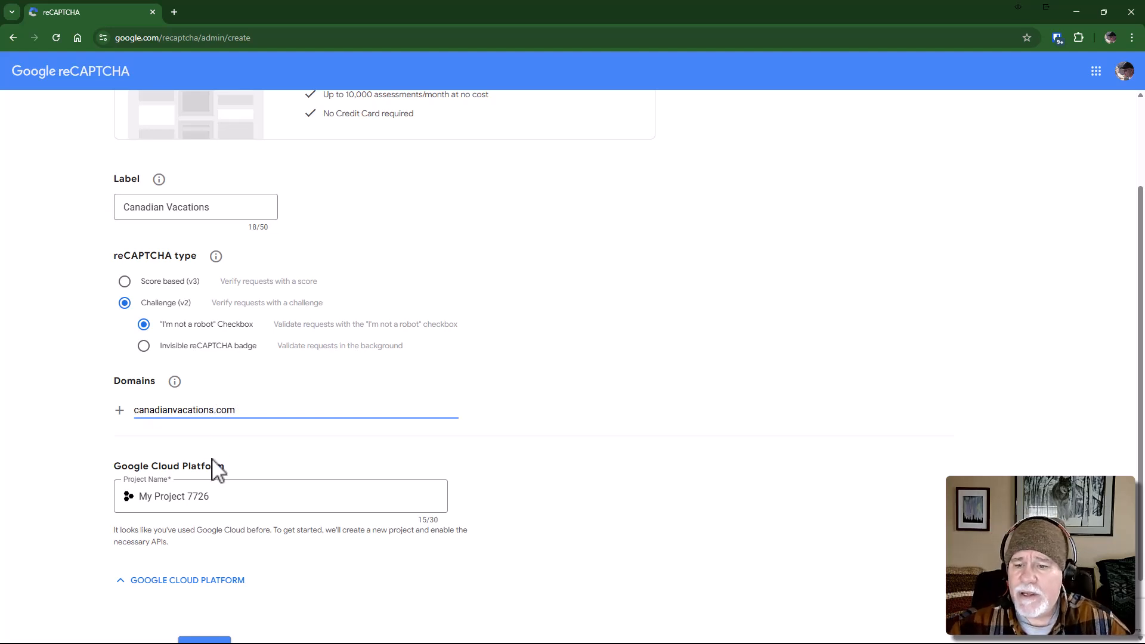
# - Name the Google Cloud Platform project "Canadian Vacations" and submit the site registration
pyautogui.scroll(-1, 215, 468)
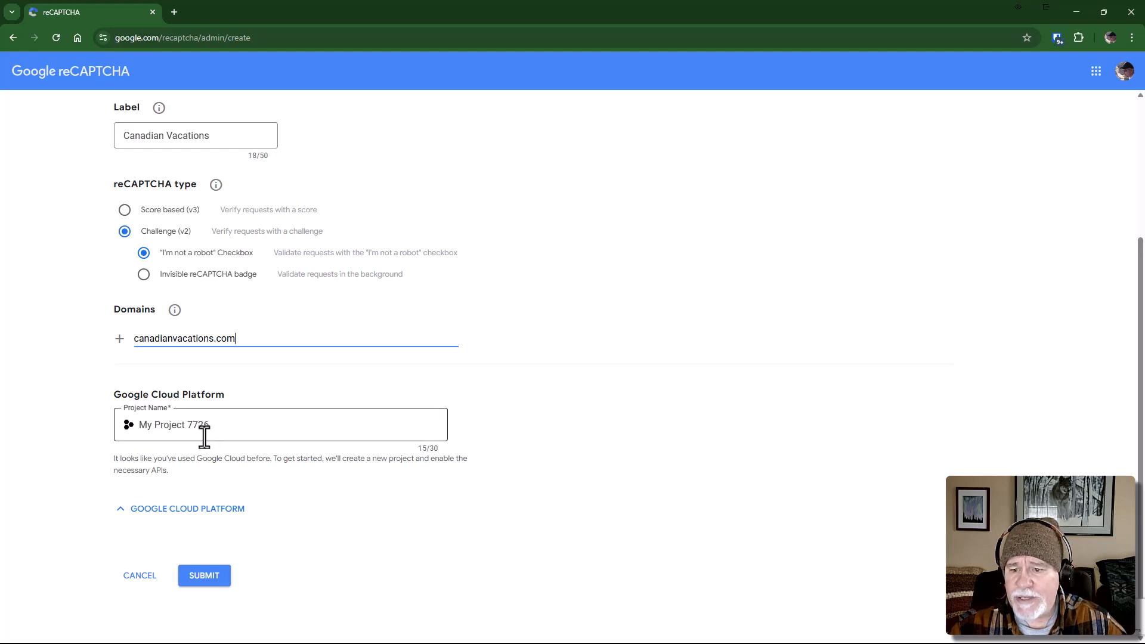
pyautogui.moveTo(218, 428); pyautogui.dragTo(107, 429)
pyautogui.write('Canadian Vacations')
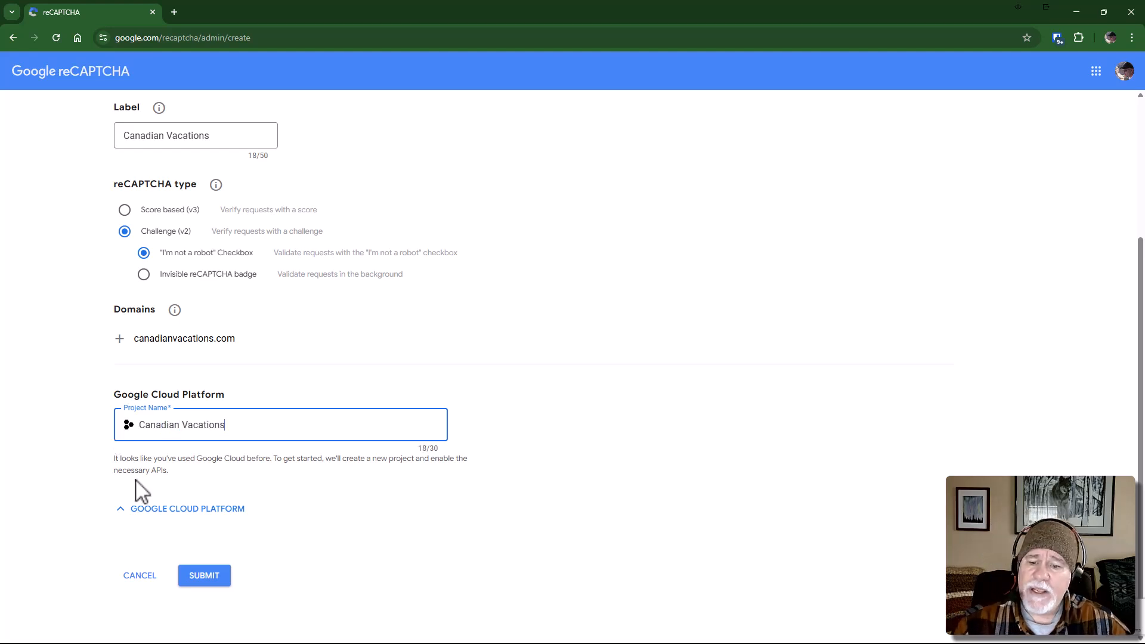
pyautogui.click(213, 577)
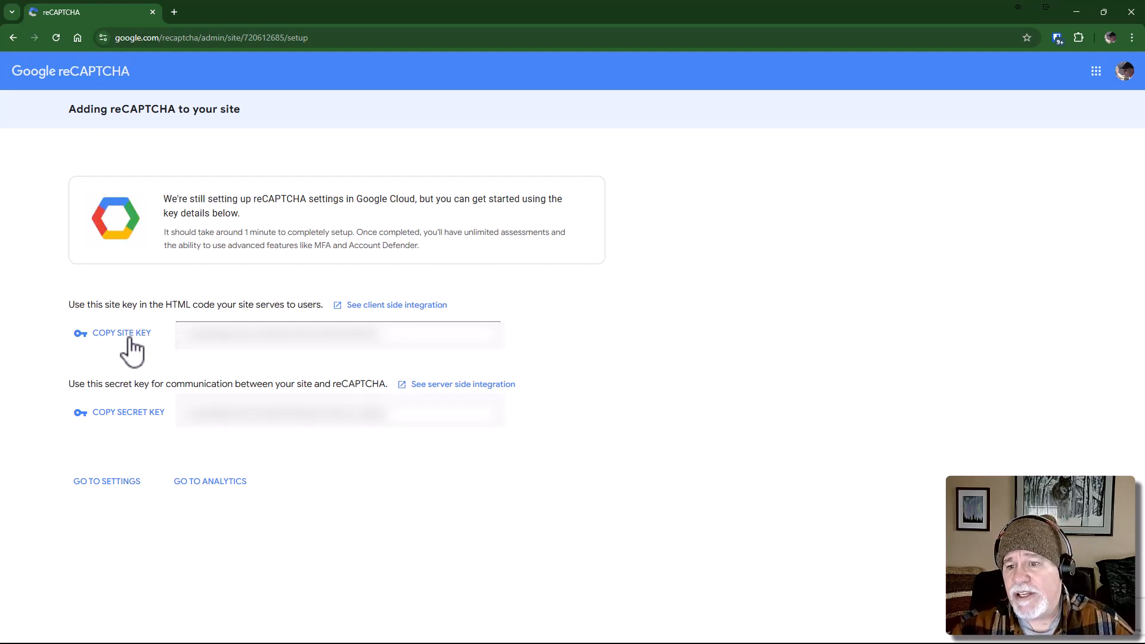
# - Copy the reCAPTCHA site key and paste it into the Google ReCaptcha Site key field of the directory's integration settings
pyautogui.click(128, 338)
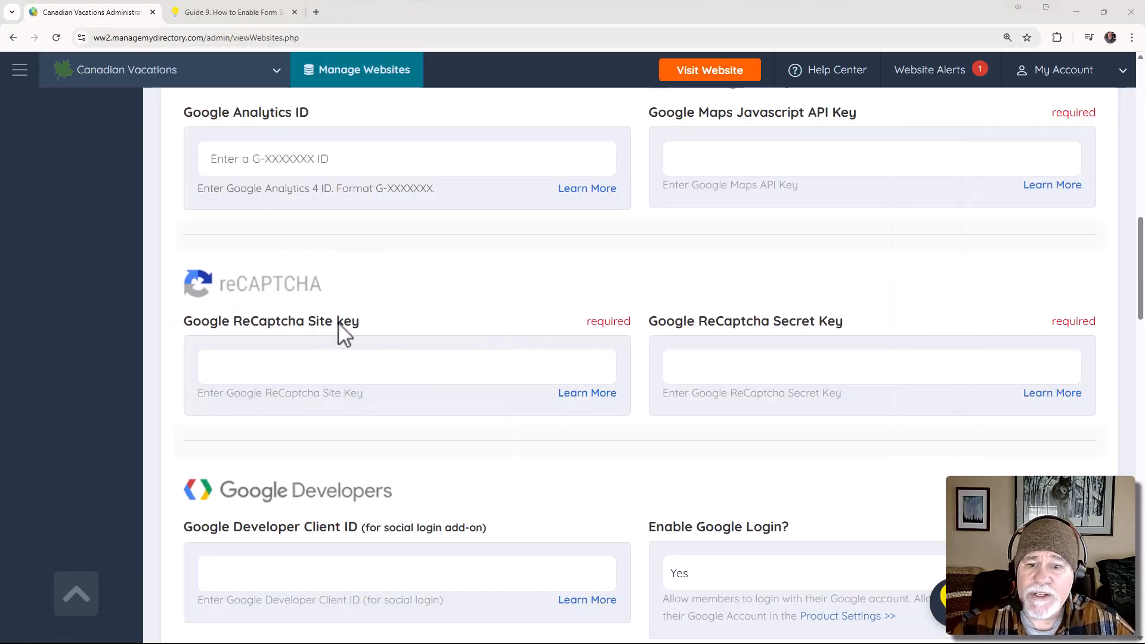
pyautogui.click(369, 367)
pyautogui.hotkey('ctrl', 'v')
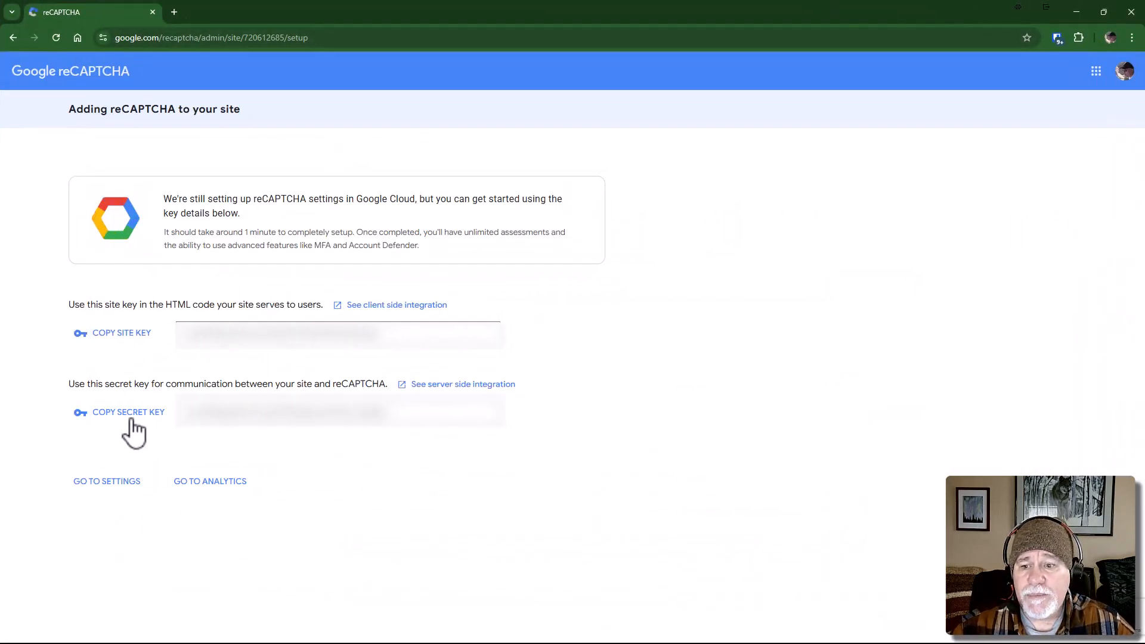
# - Copy the reCAPTCHA secret key and paste it into the Google ReCaptcha Secret Key field of the directory's integration settings
pyautogui.click(128, 418)
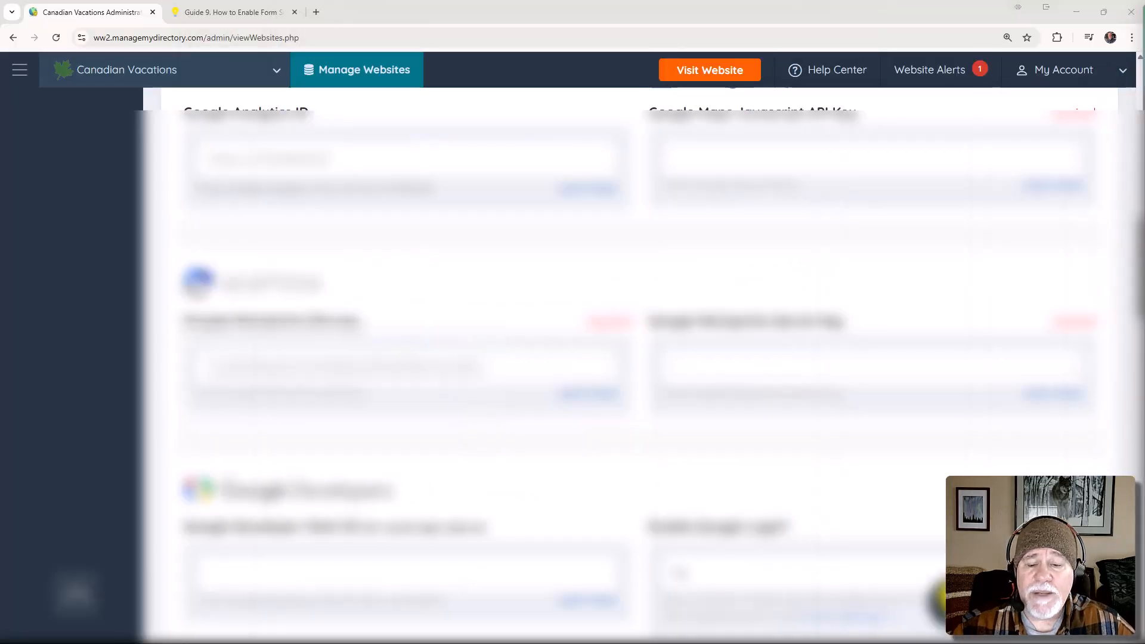
pyautogui.click(738, 369)
pyautogui.hotkey('ctrl', 'v')
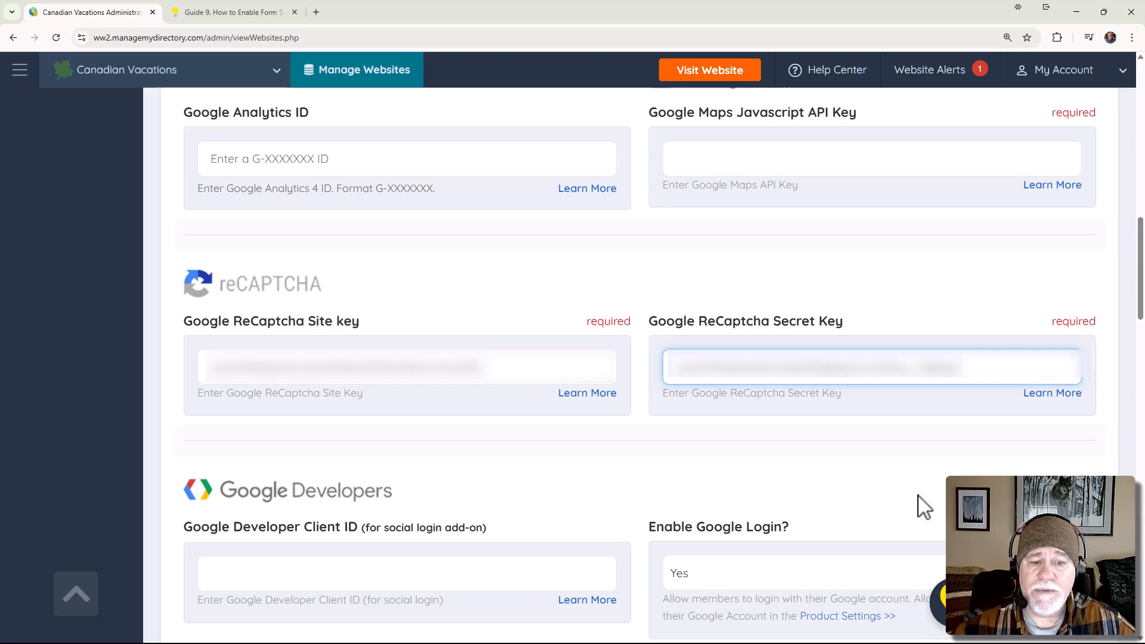
# - Save the changes to the website's integration settings
pyautogui.scroll(-15, 923, 508)
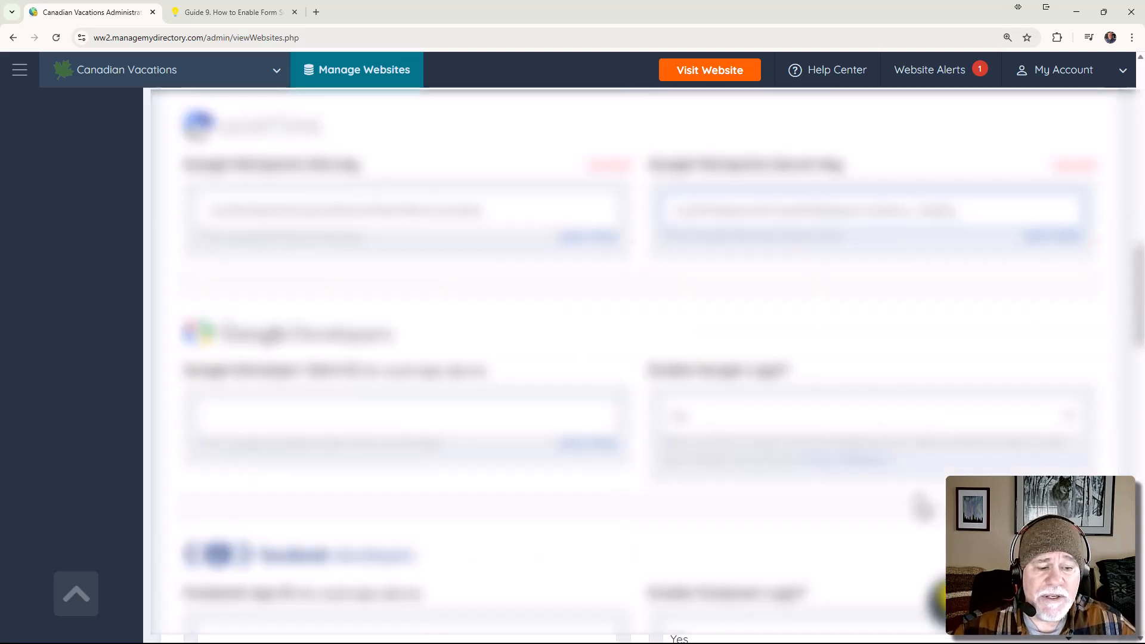
pyautogui.scroll(-10, 923, 507)
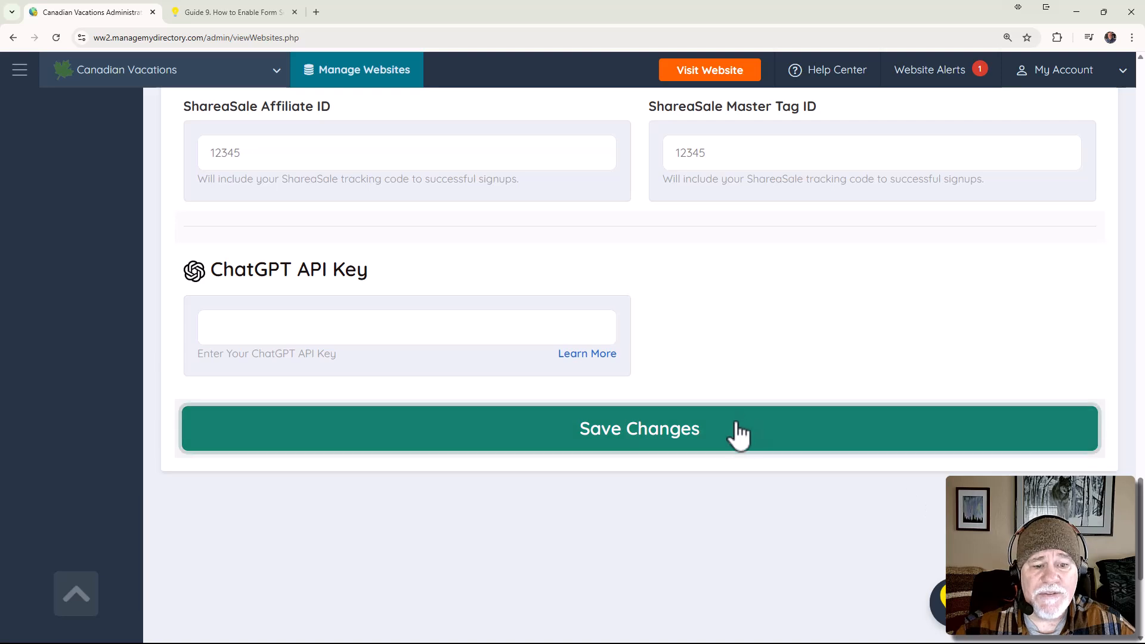
pyautogui.click(726, 444)
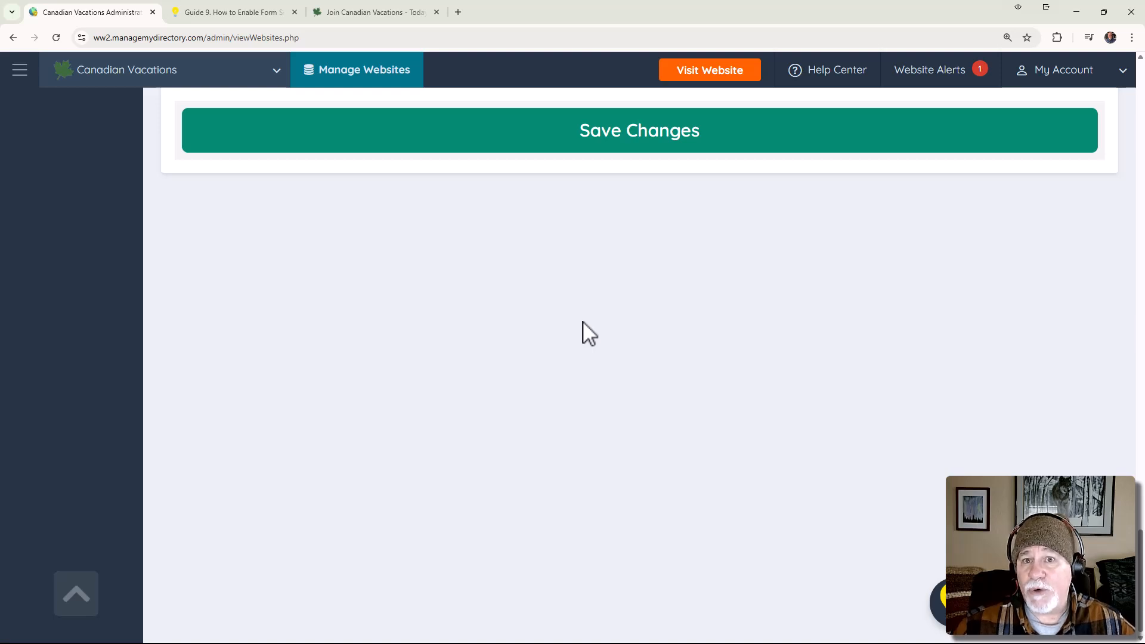
# - View the guide video full screen at about 2:54 to examine how the reCAPTCHA checkbox appears on a contact form
pyautogui.click(275, 17)
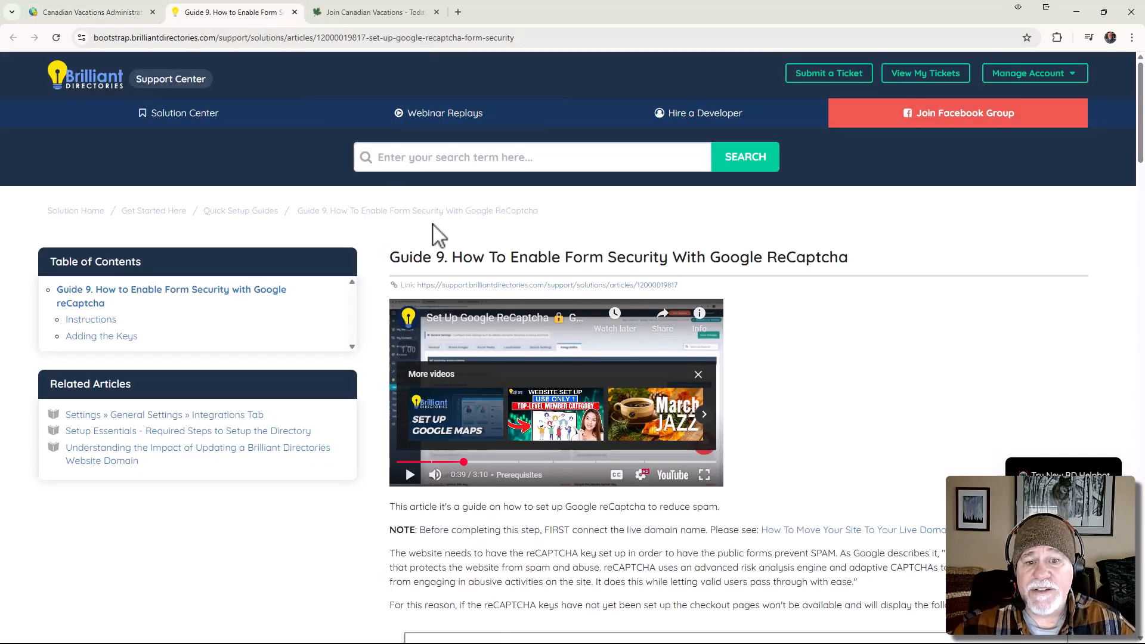
pyautogui.moveTo(478, 463); pyautogui.dragTo(687, 484)
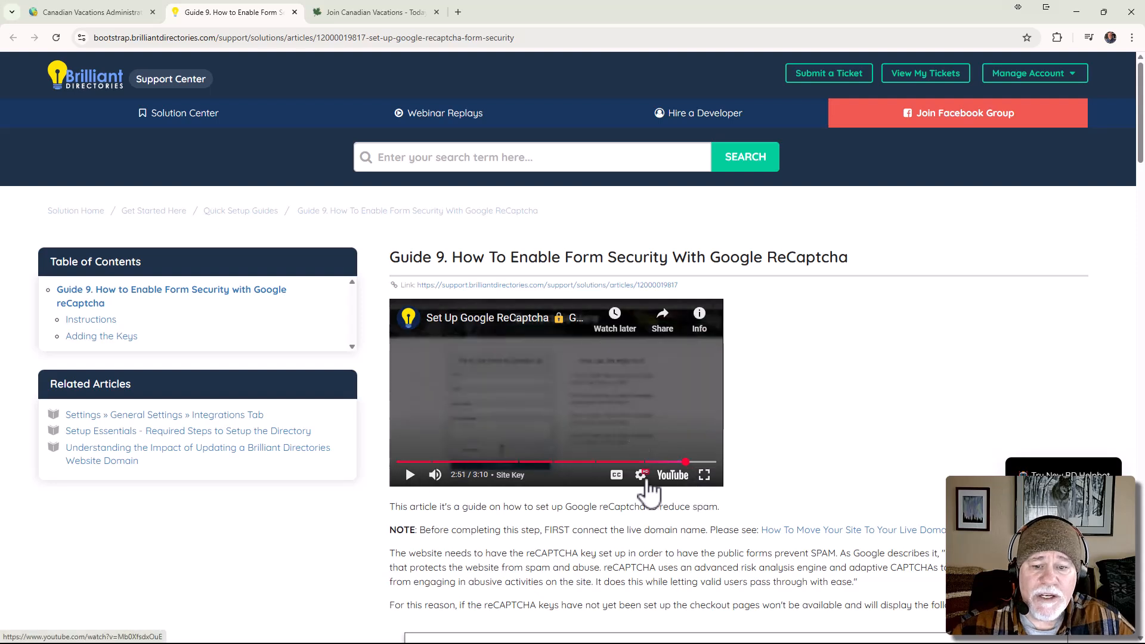
pyautogui.click(410, 476)
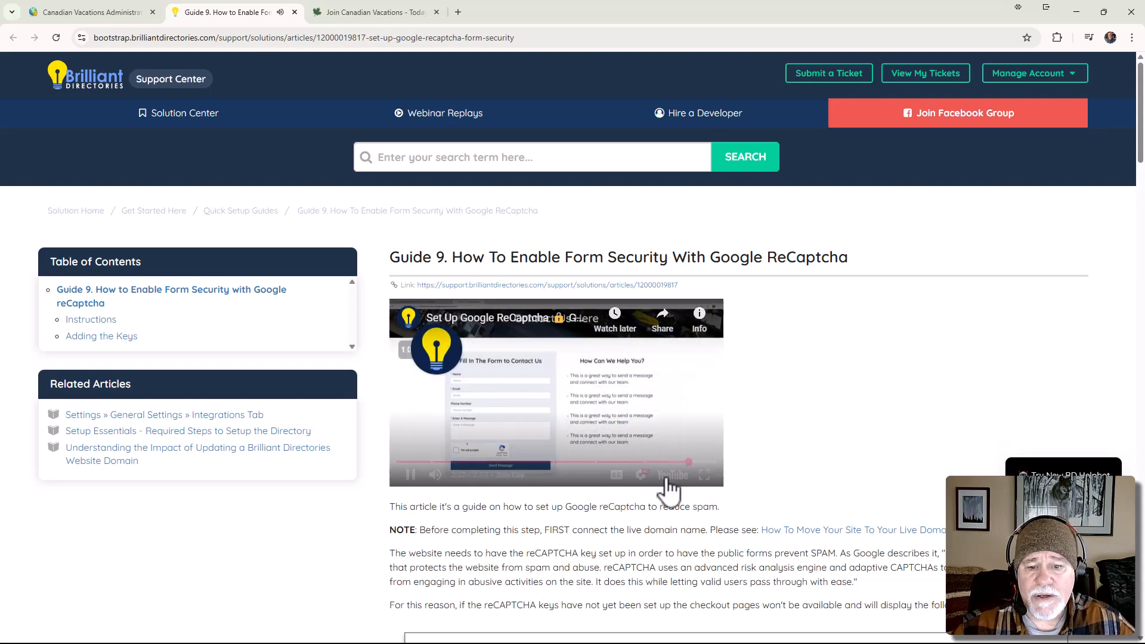
pyautogui.click(411, 475)
pyautogui.click(705, 475)
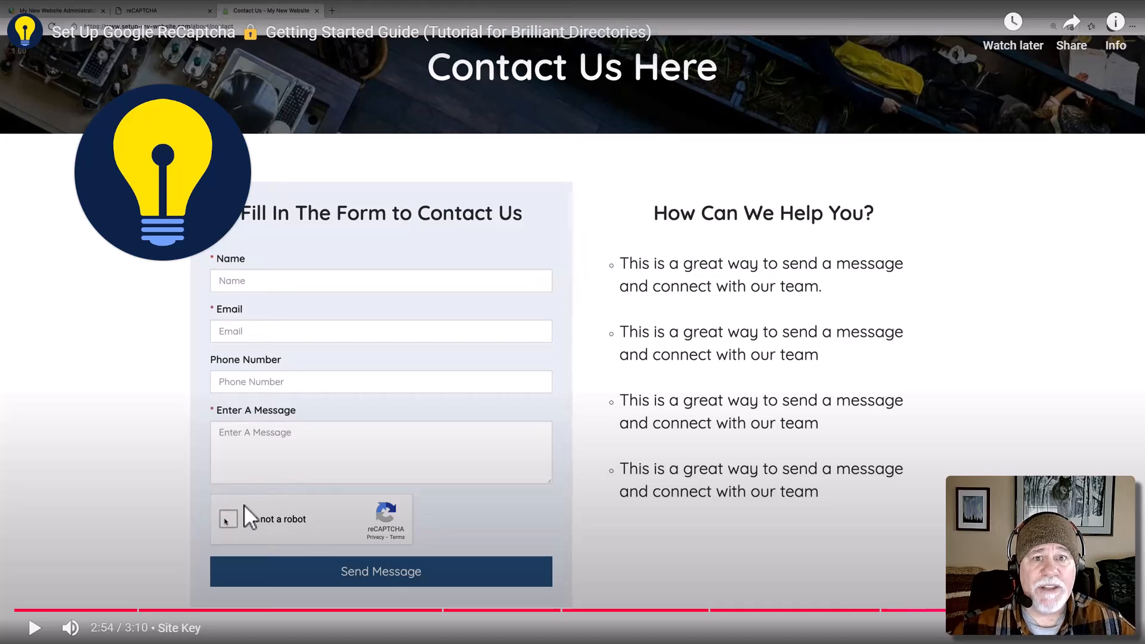
pyautogui.press('space')
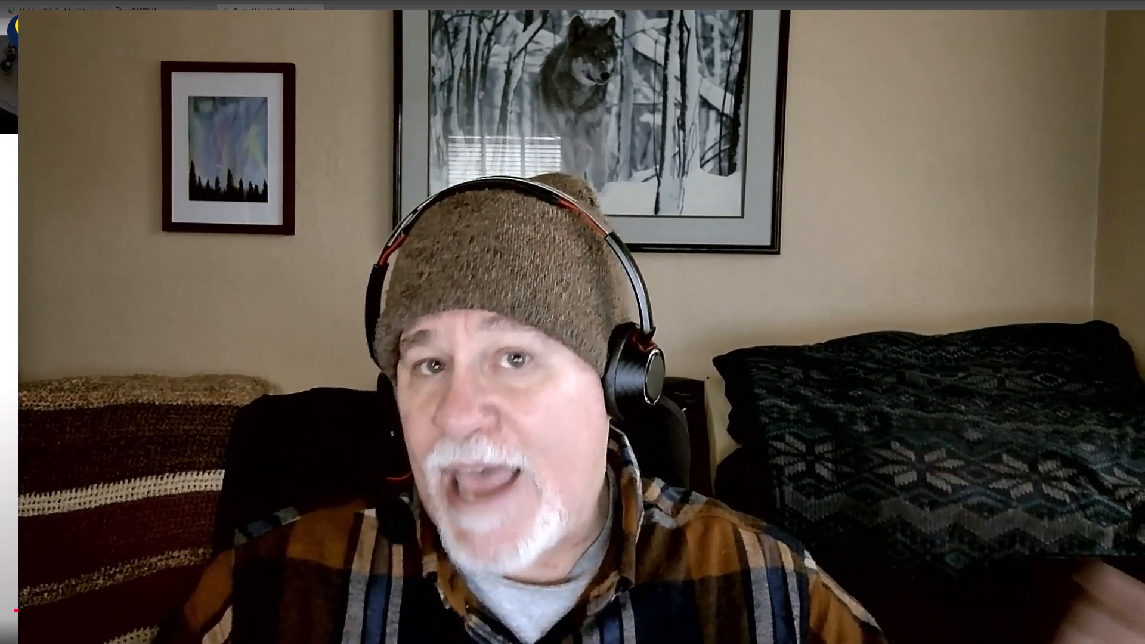